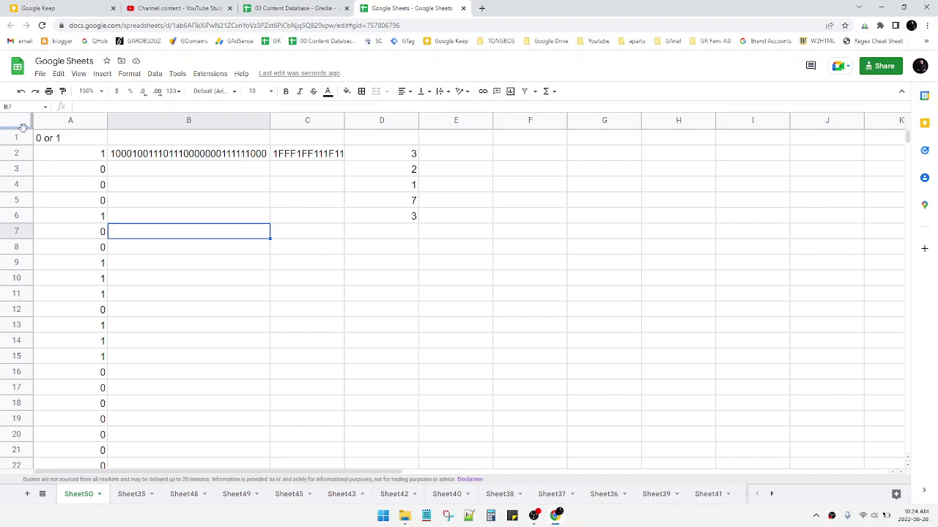
# Freeze row 1 so the "0 or 1" header stays above the data
pyautogui.moveTo(23, 128); pyautogui.dragTo(25, 146)
pyautogui.click(141, 209)
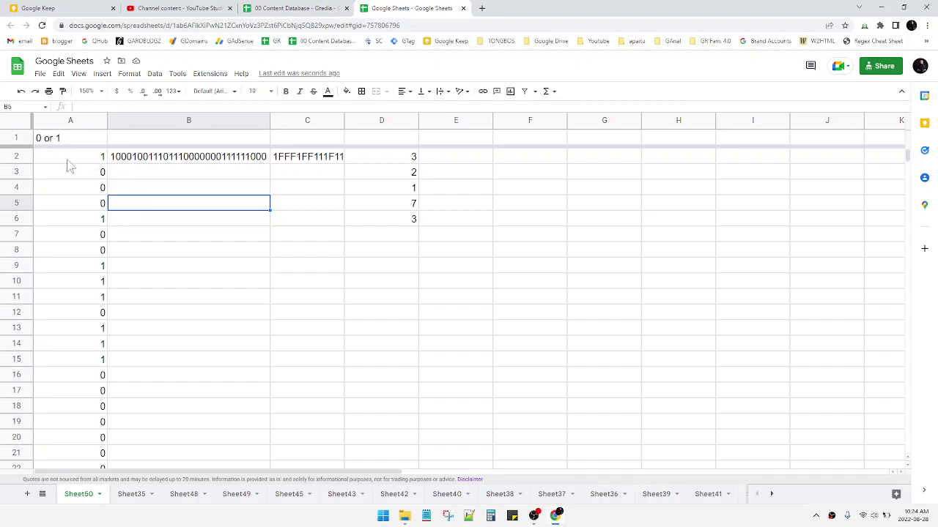
pyautogui.moveTo(414, 162); pyautogui.dragTo(414, 224)
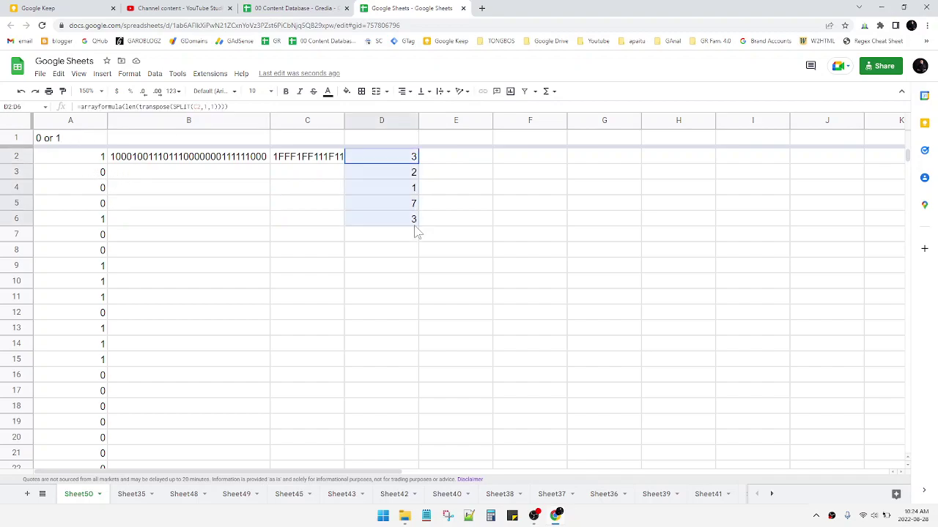
pyautogui.click(451, 256)
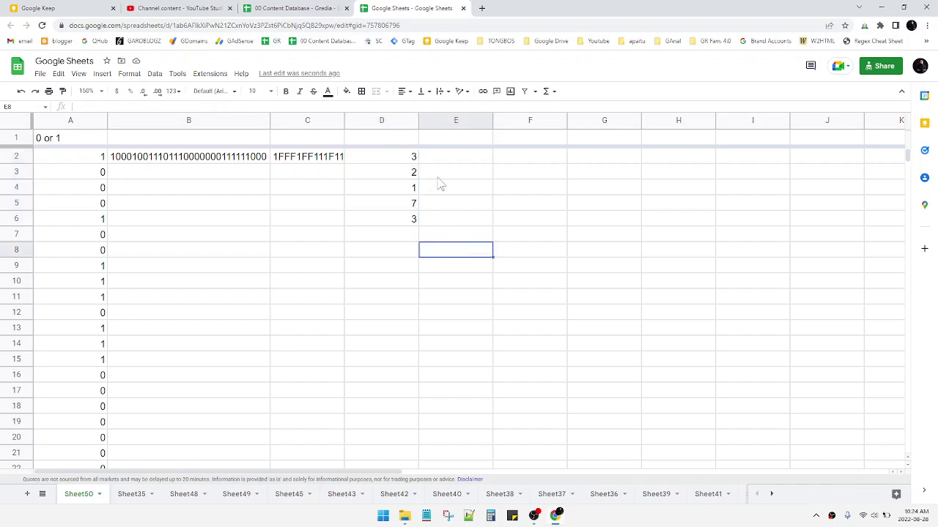
pyautogui.click(411, 163)
pyautogui.click(408, 177)
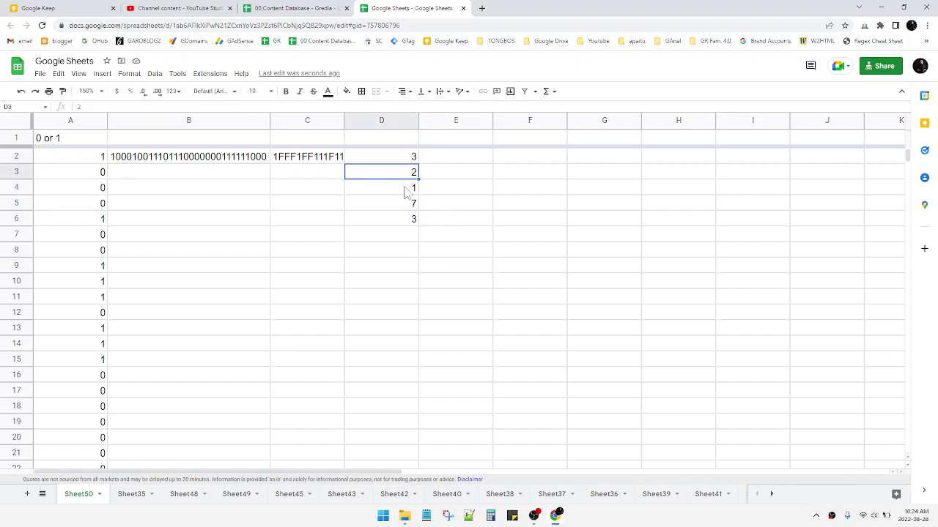
pyautogui.click(408, 194)
pyautogui.click(406, 222)
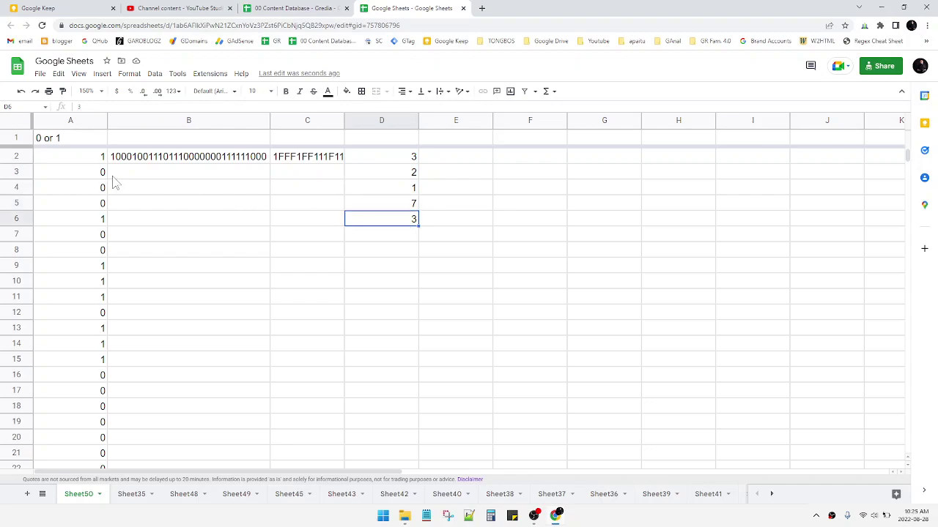
pyautogui.moveTo(92, 177); pyautogui.dragTo(92, 210)
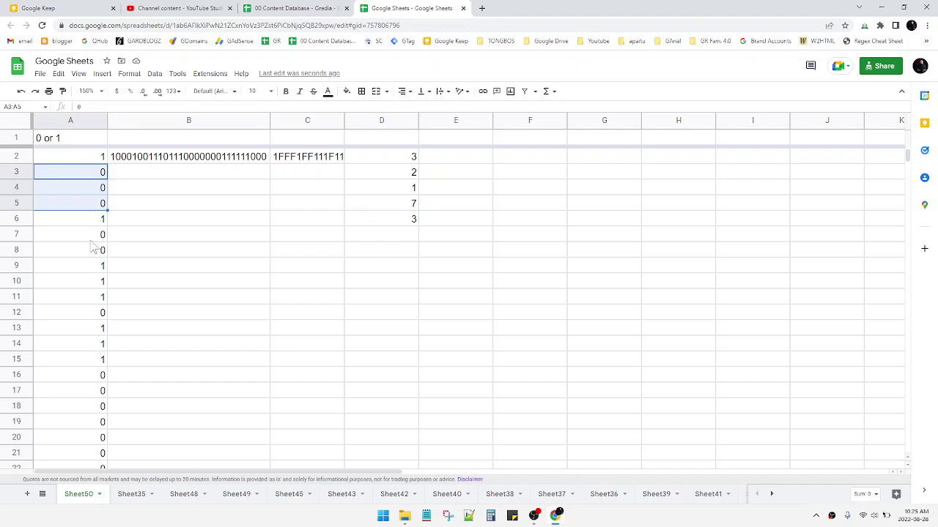
pyautogui.moveTo(91, 241); pyautogui.dragTo(94, 257)
pyautogui.click(99, 315)
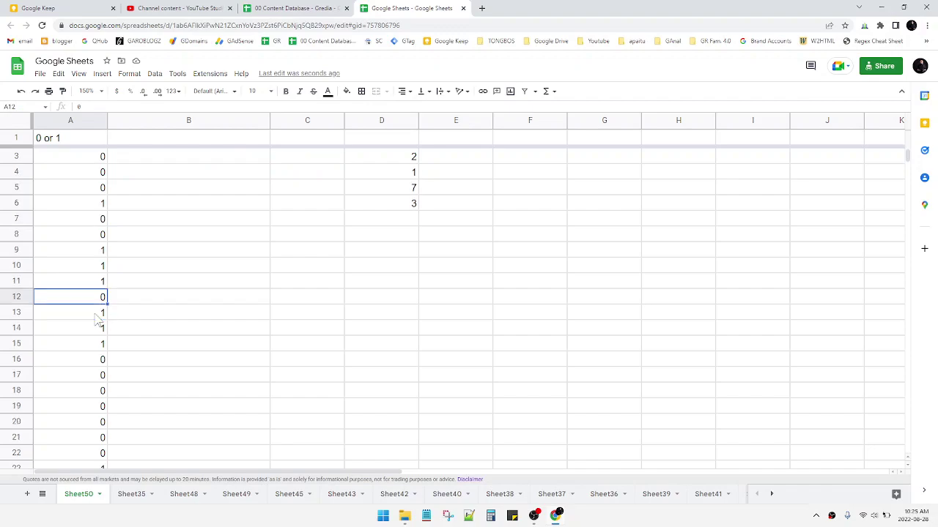
pyautogui.scroll(-3, 100, 308)
pyautogui.click(101, 253)
pyautogui.moveTo(103, 253)
pyautogui.mouseDown()
pyautogui.moveTo(100, 344)
pyautogui.moveTo(124, 360)
pyautogui.mouseUp()
pyautogui.scroll(-3, 92, 333)
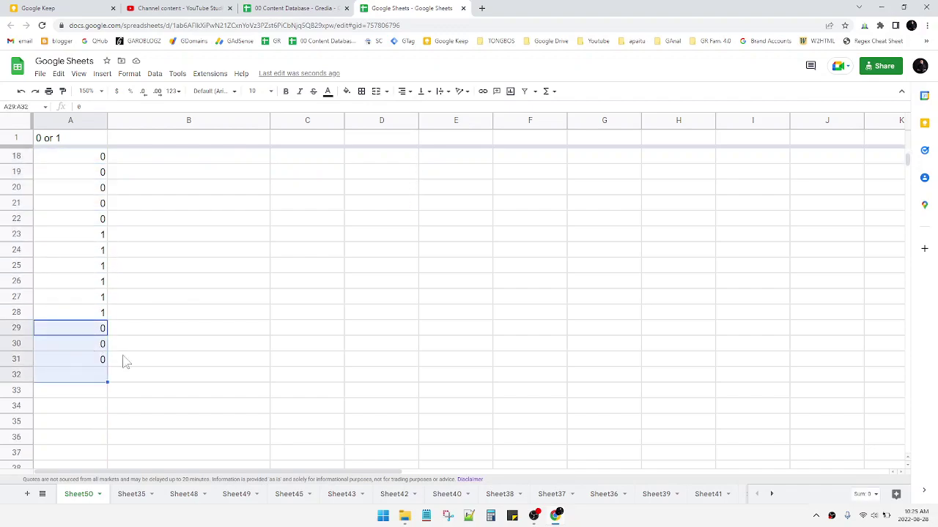
pyautogui.scroll(5, 125, 362)
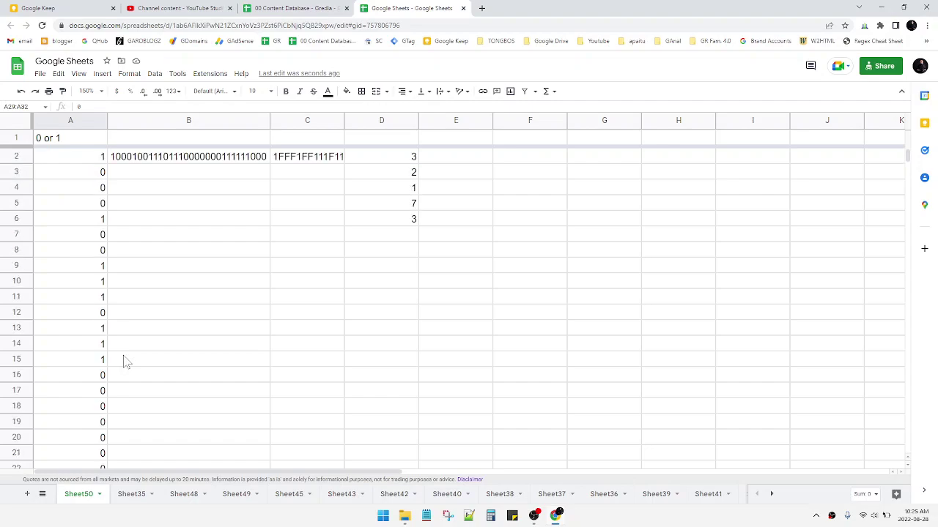
pyautogui.click(217, 244)
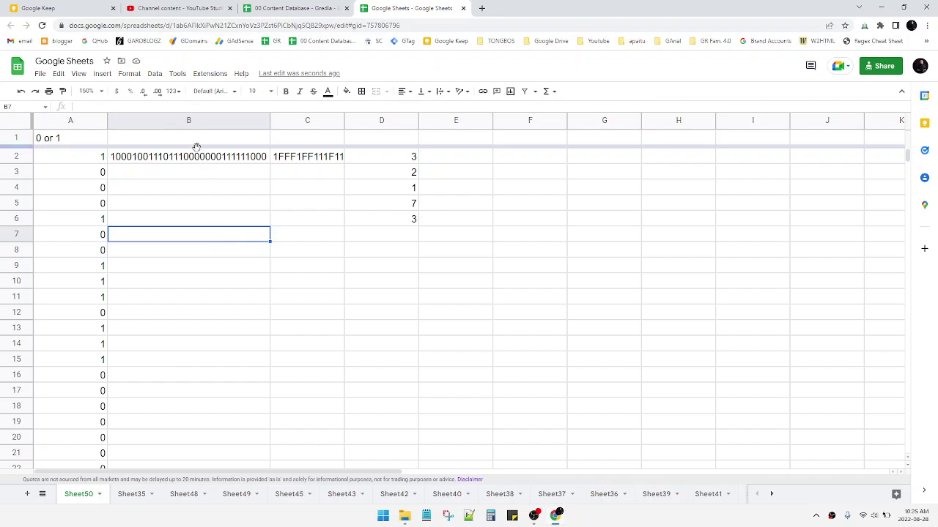
# Enter =JOIN("",A2:A) in B7 to join column A's digits into one string
pyautogui.moveTo(187, 157); pyautogui.dragTo(394, 214)
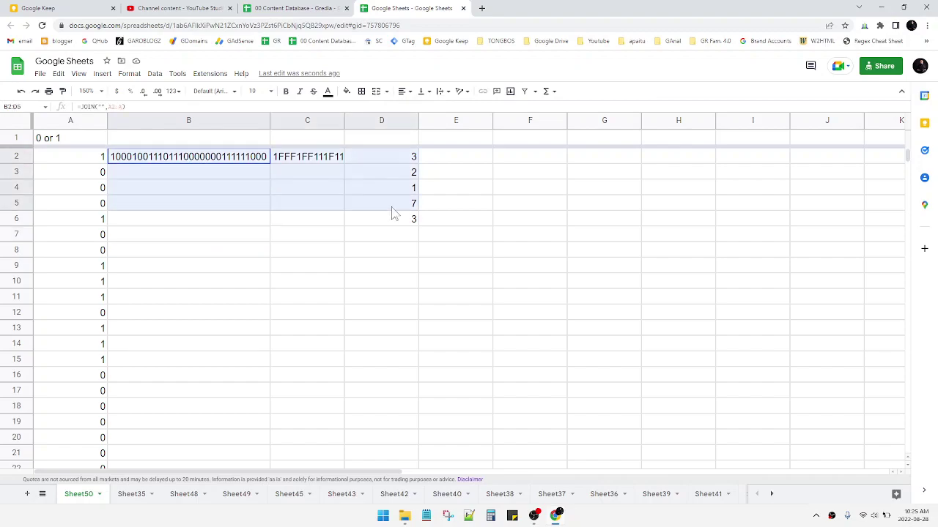
pyautogui.click(221, 237)
pyautogui.write('=')
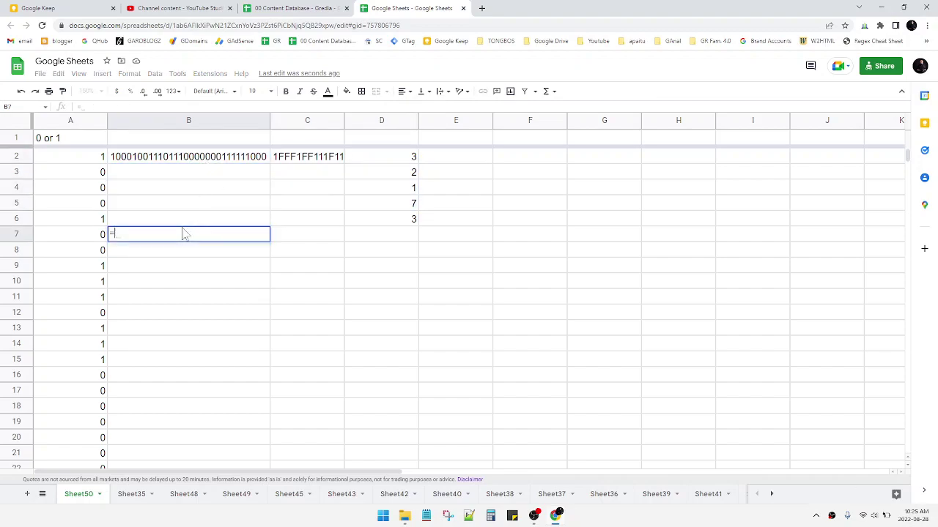
pyautogui.write('joi')
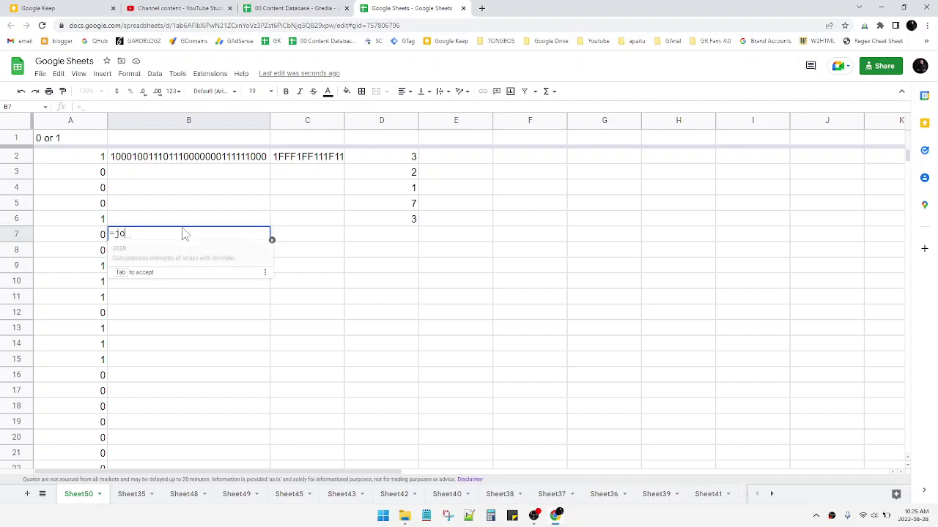
pyautogui.write('n(",",A2:A31)')
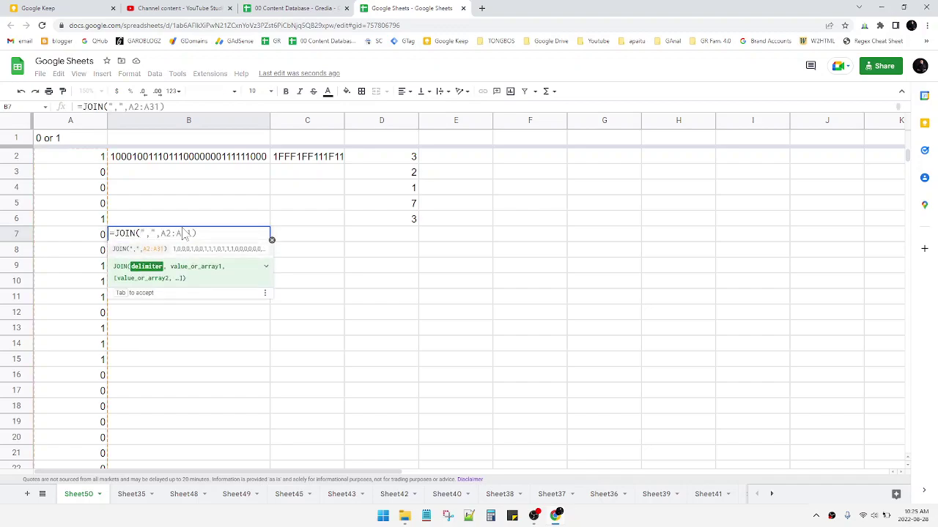
pyautogui.press('BackSpace')
pyautogui.press('BackSpace')
pyautogui.press('BackSpace')
pyautogui.write('"')
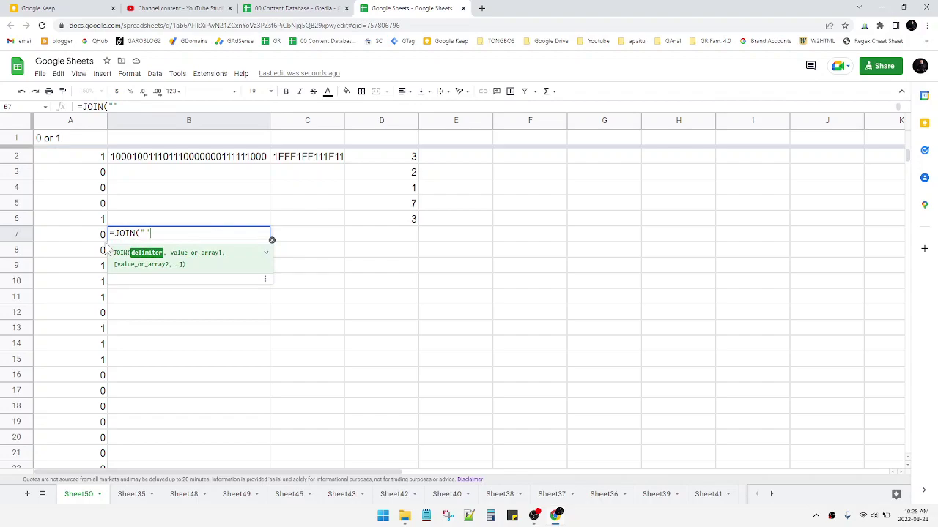
pyautogui.write(',')
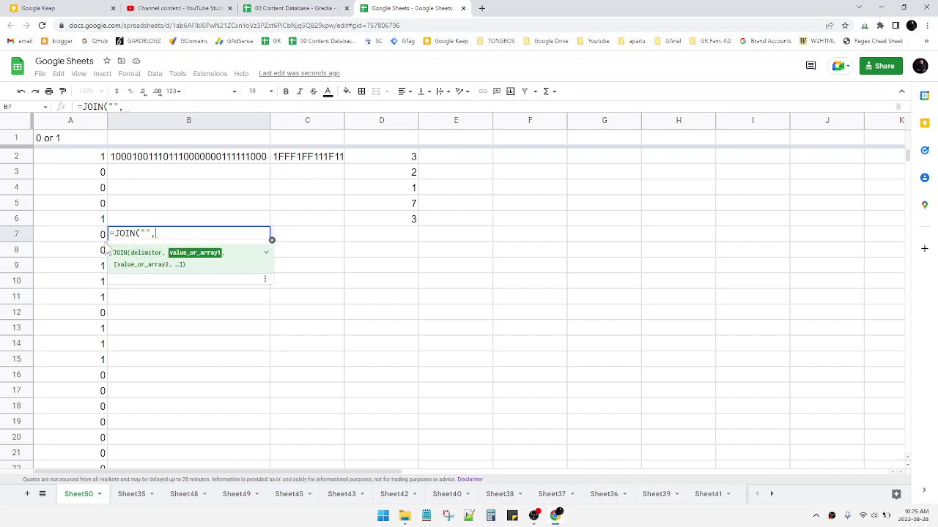
pyautogui.click(84, 162)
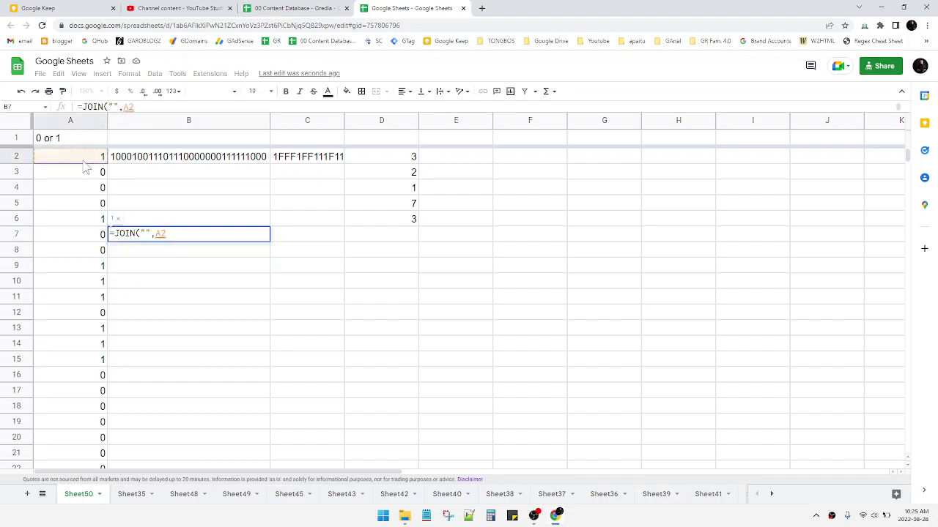
pyautogui.write(':A)')
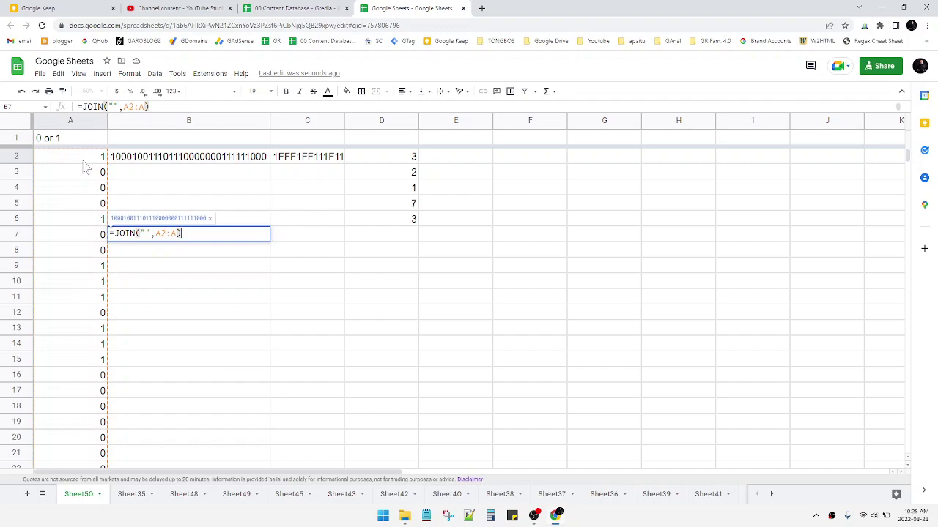
pyautogui.press('Return')
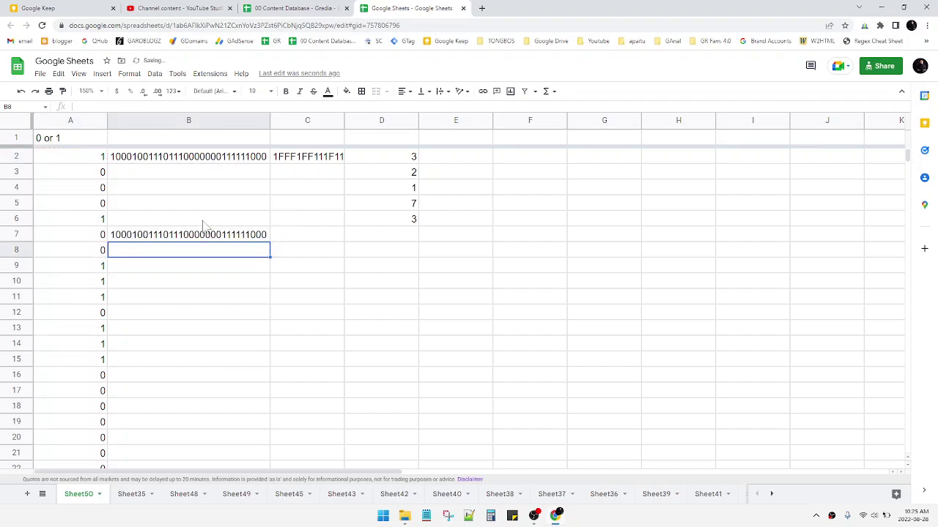
# Compare the A2:A12 values against B7's joined digit string
pyautogui.click(87, 167)
pyautogui.moveTo(86, 161); pyautogui.dragTo(84, 311)
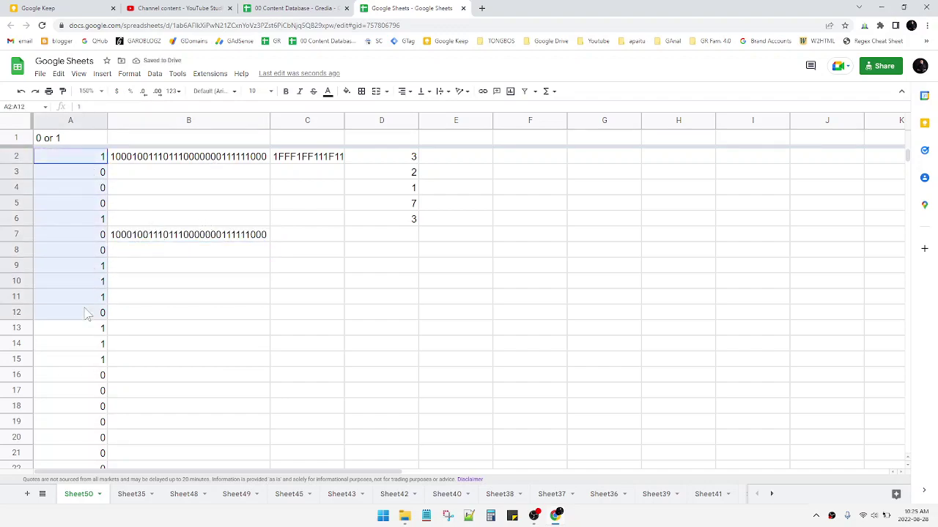
pyautogui.click(197, 241)
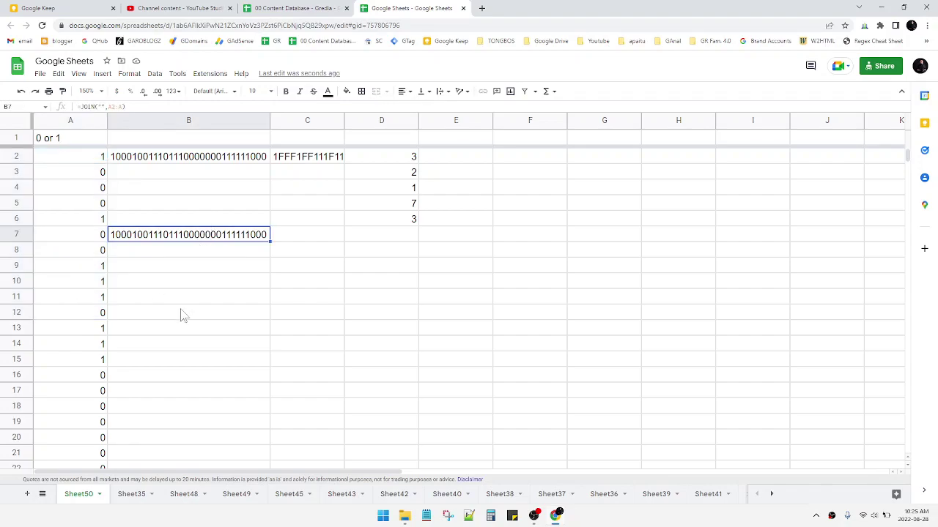
pyautogui.click(217, 287)
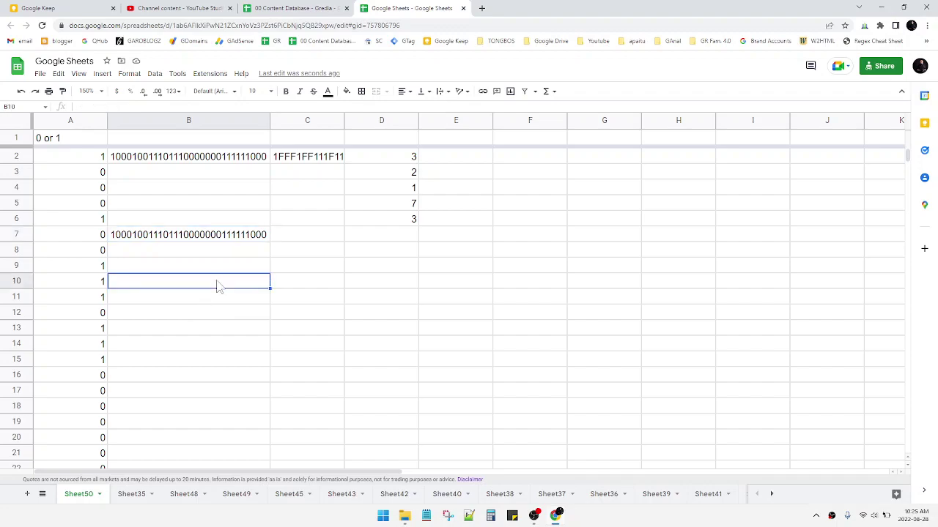
pyautogui.click(231, 242)
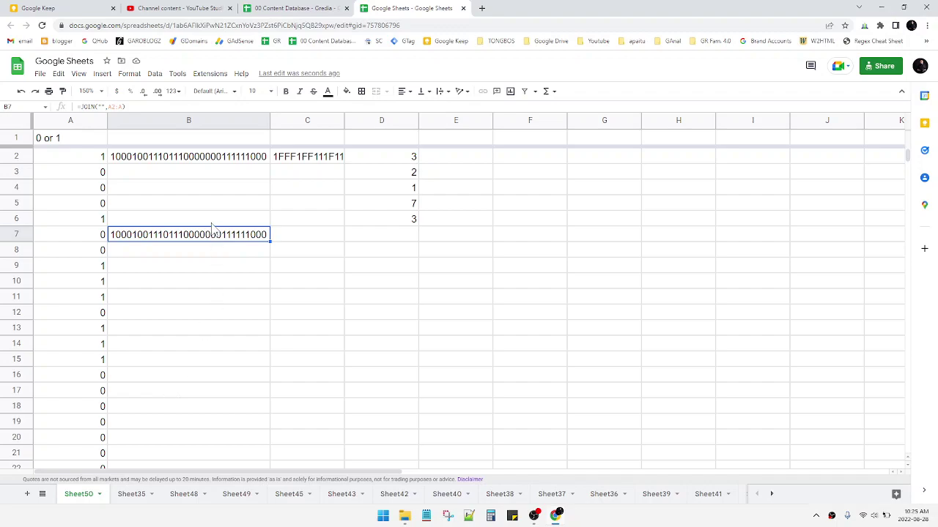
pyautogui.click(236, 251)
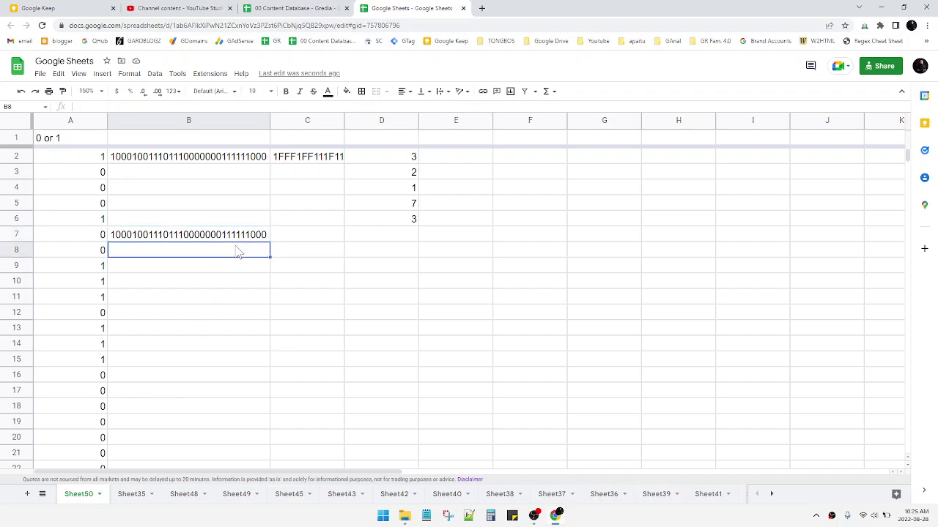
pyautogui.click(328, 251)
pyautogui.click(304, 240)
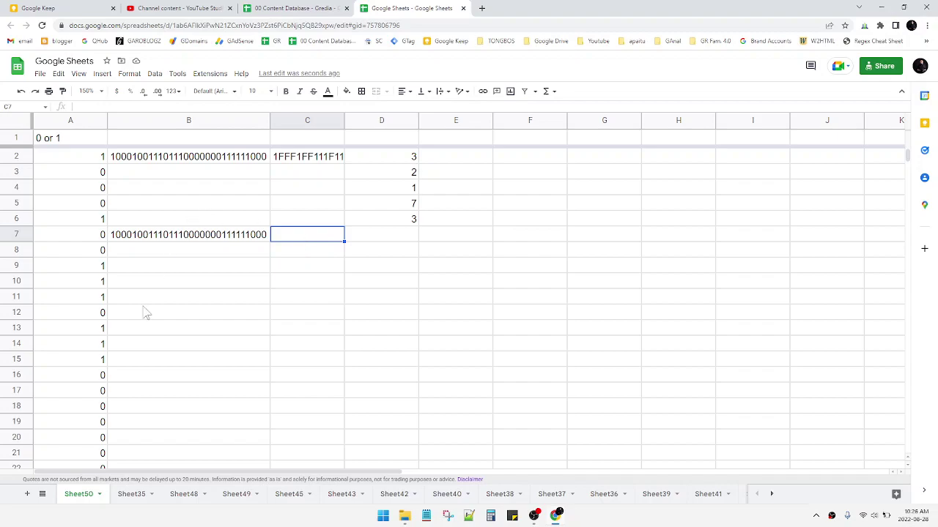
# Enter a SUBSTITUTE formula in C7 replacing B7's zeros with "F"
pyautogui.write('=')
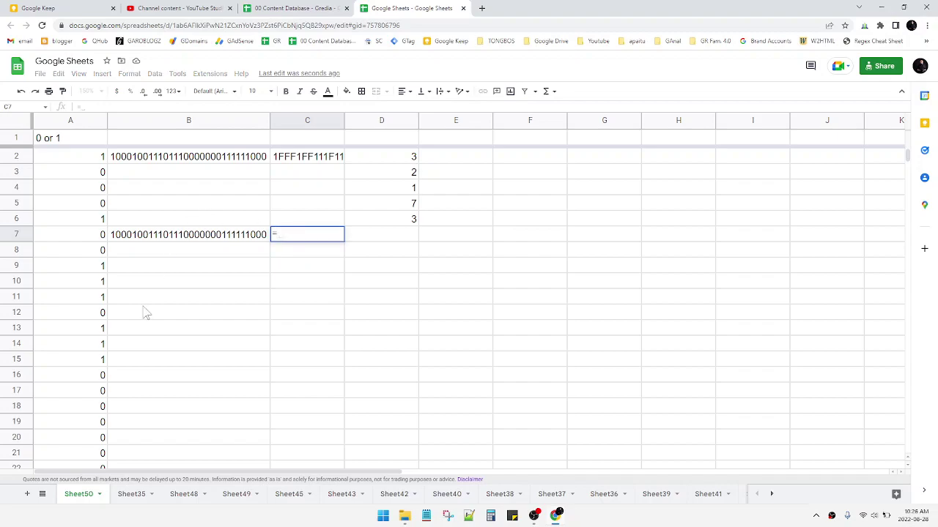
pyautogui.write('subst')
pyautogui.press('Tab')
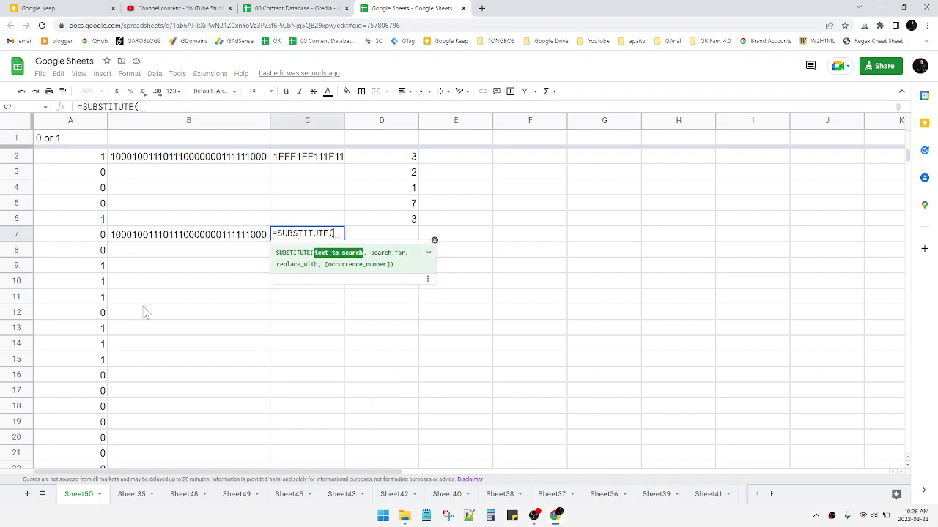
pyautogui.click(192, 242)
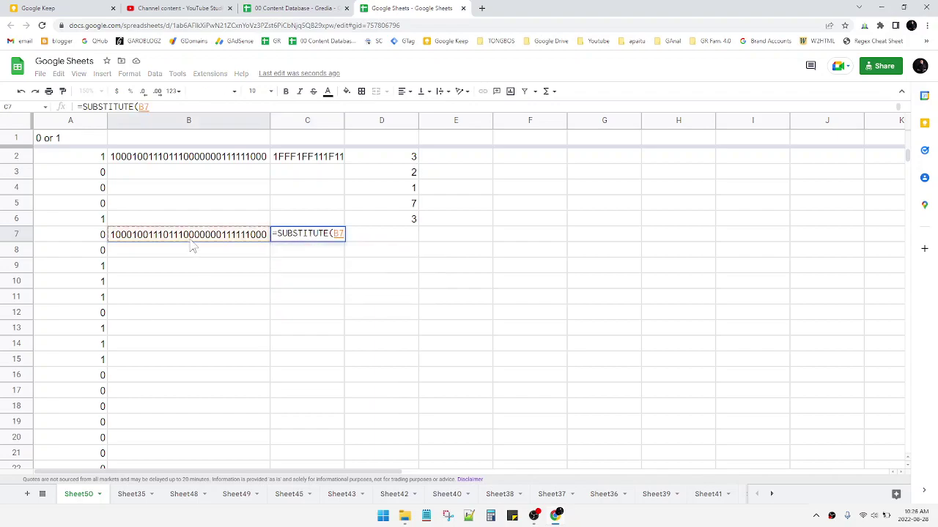
pyautogui.write(',')
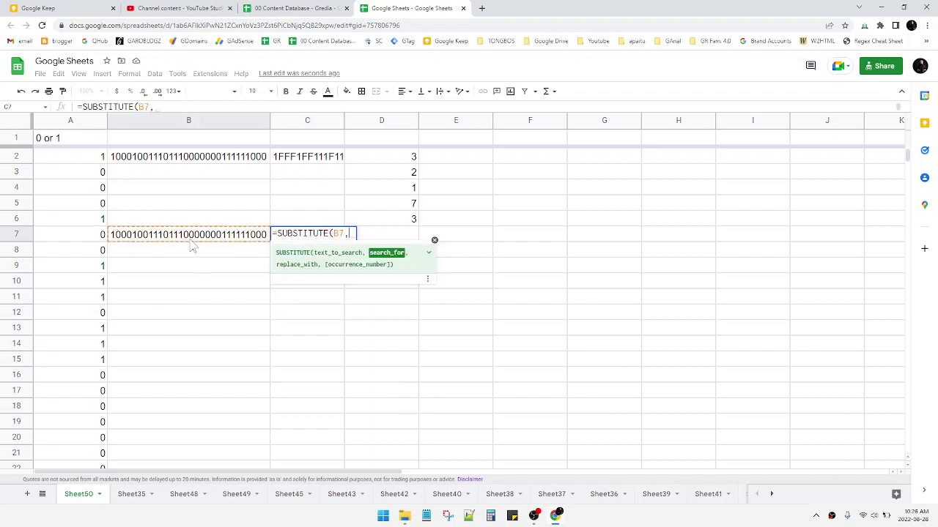
pyautogui.write('0,"F')
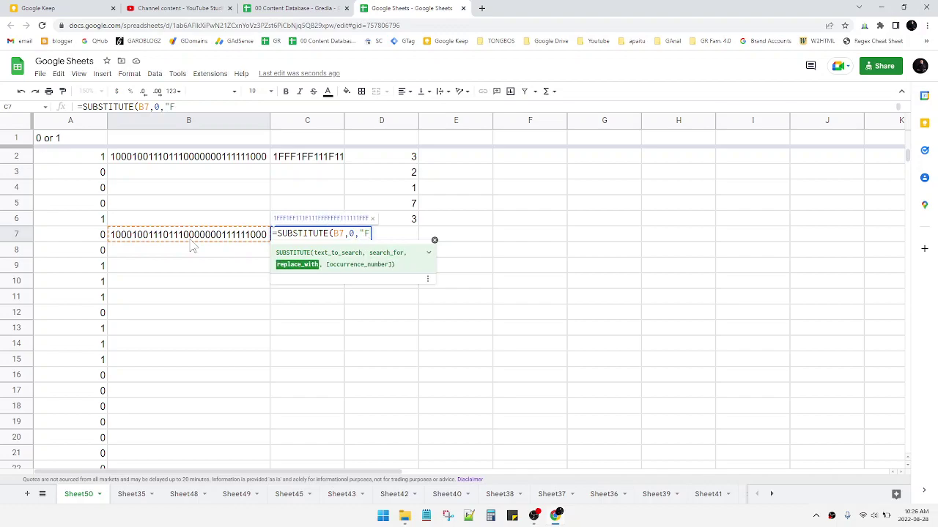
pyautogui.write(')')
pyautogui.press('Return')
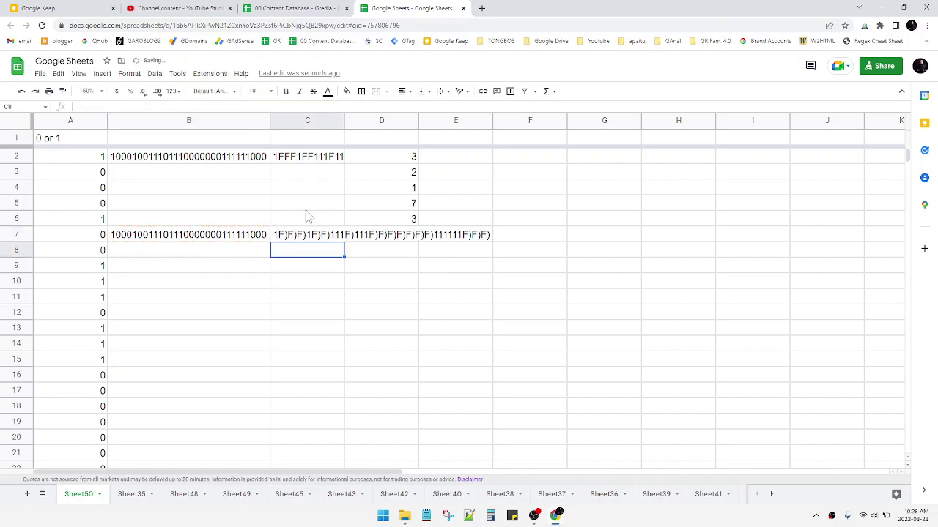
# Correct C7's formula to =SUBSTITUTE(B7,0,"F") and review the result
pyautogui.press('Up')
pyautogui.press('Return')
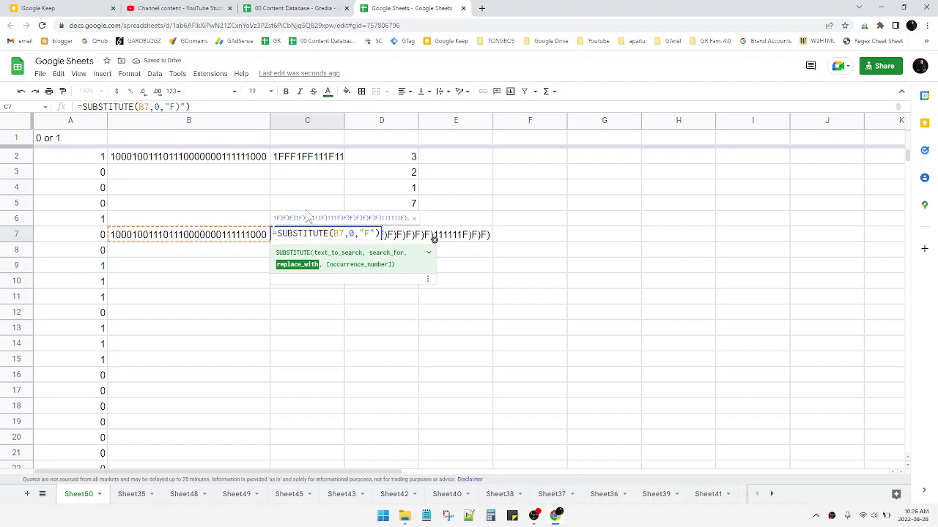
pyautogui.press('Return')
pyautogui.click(322, 238)
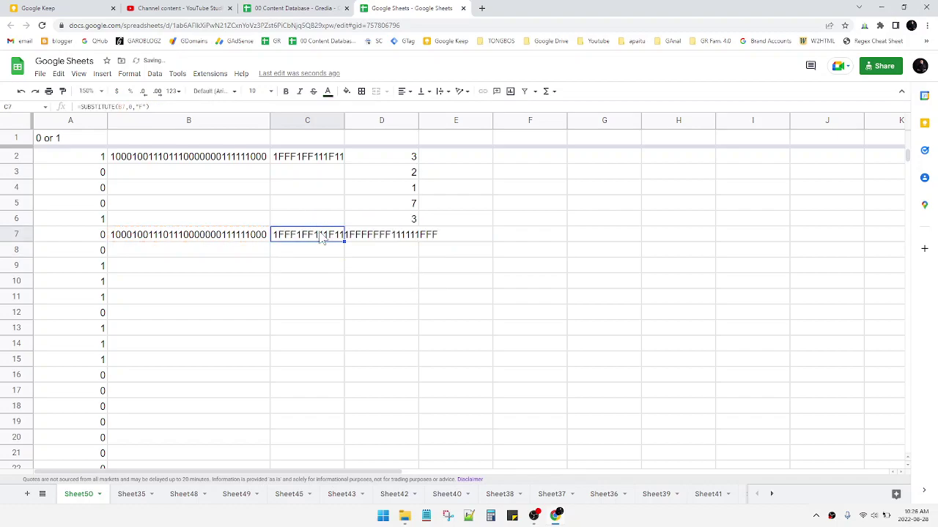
pyautogui.click(388, 235)
pyautogui.click(301, 239)
# Enter =SPLIT(C7,1,1) in D7 to break the string at each 1
pyautogui.click(378, 239)
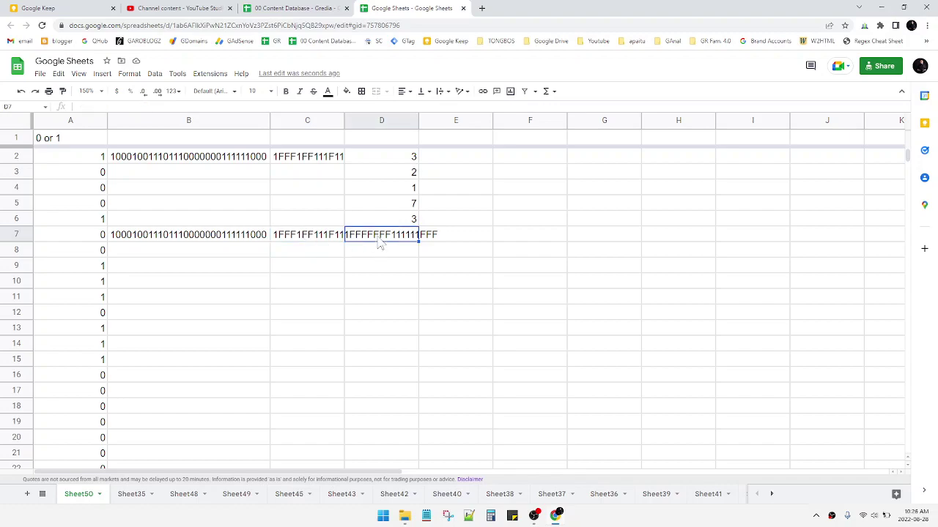
pyautogui.write('=spl')
pyautogui.press('Tab')
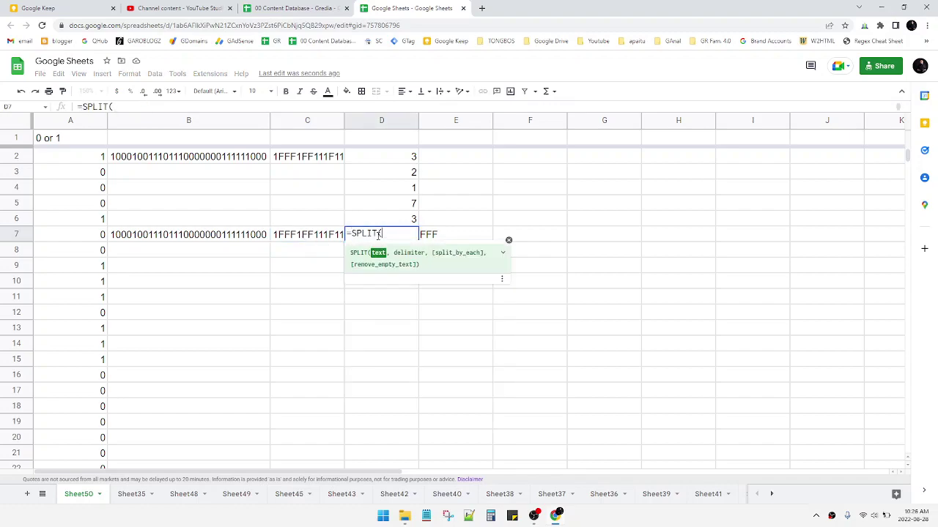
pyautogui.click(298, 244)
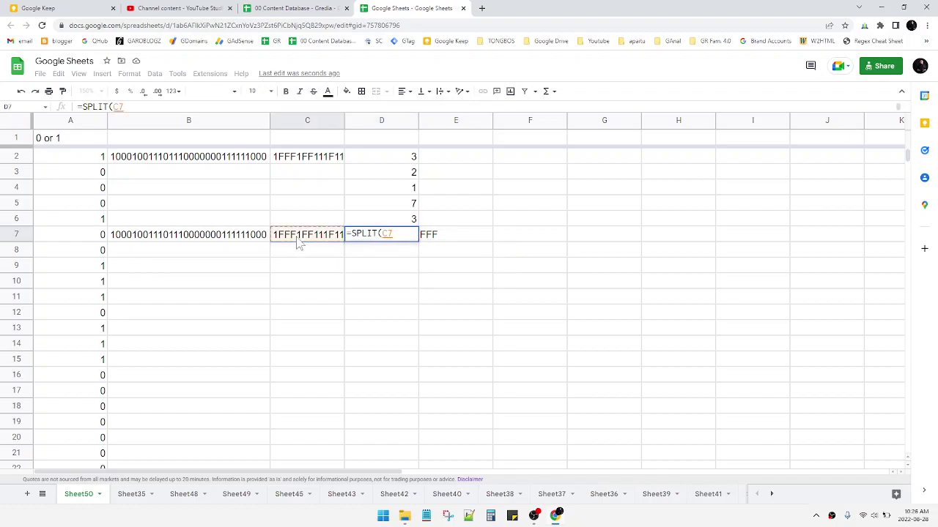
pyautogui.write(',"1')
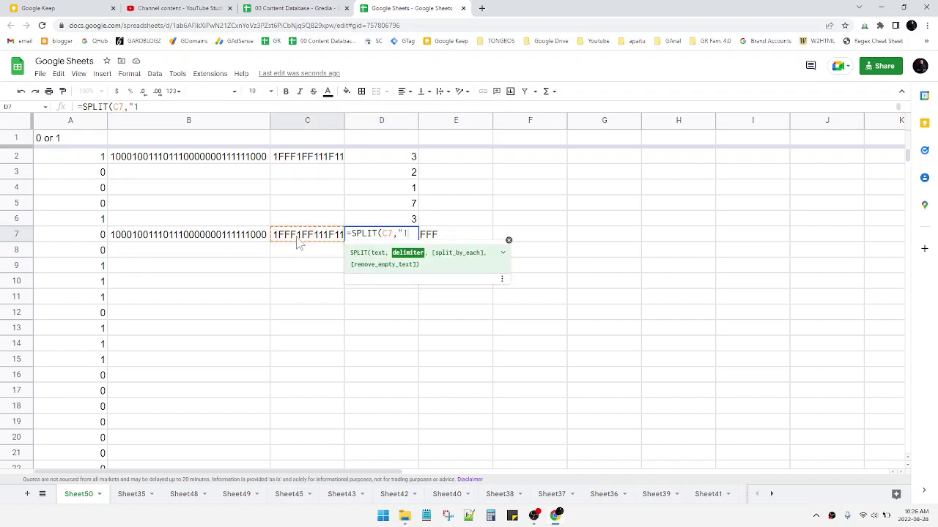
pyautogui.write('",')
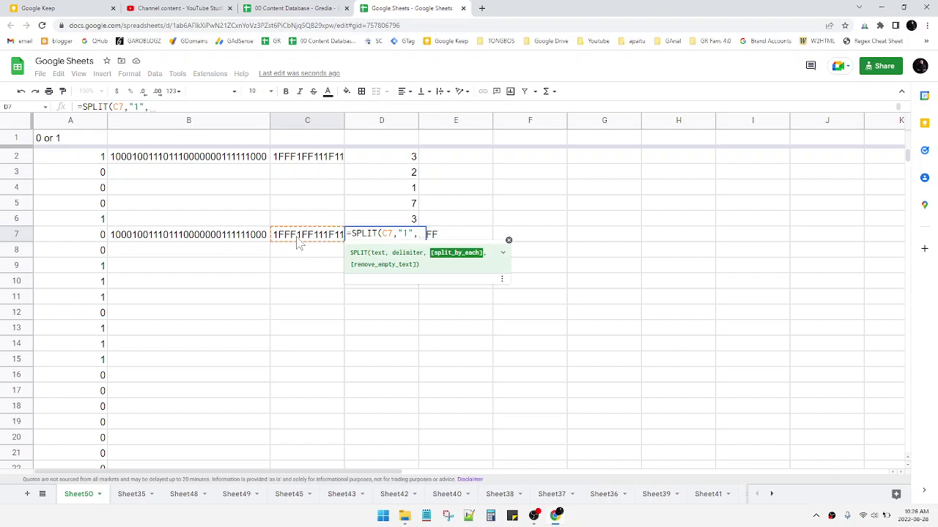
pyautogui.write('1')
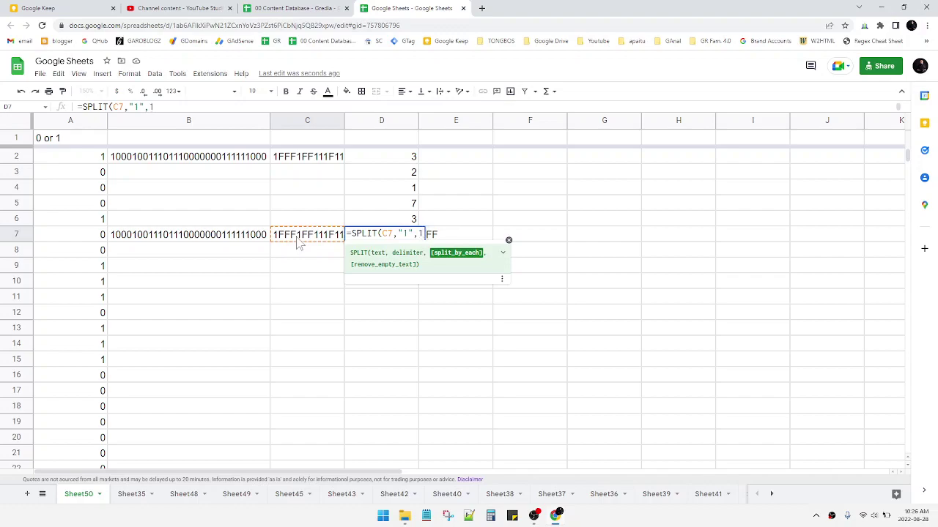
pyautogui.press('BackSpace')
pyautogui.press('BackSpace')
pyautogui.press('BackSpace')
pyautogui.write('1')
pyautogui.write(',1')
pyautogui.write(')')
pyautogui.press('Return')
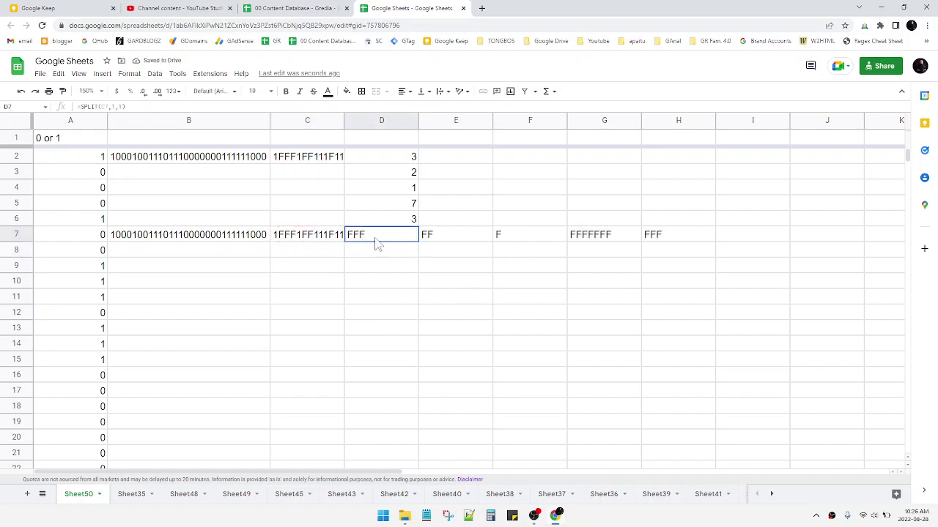
# Select D7:H7 to check the five F runs
pyautogui.moveTo(374, 238)
pyautogui.mouseDown()
pyautogui.moveTo(631, 249)
pyautogui.moveTo(669, 240)
pyautogui.mouseUp()
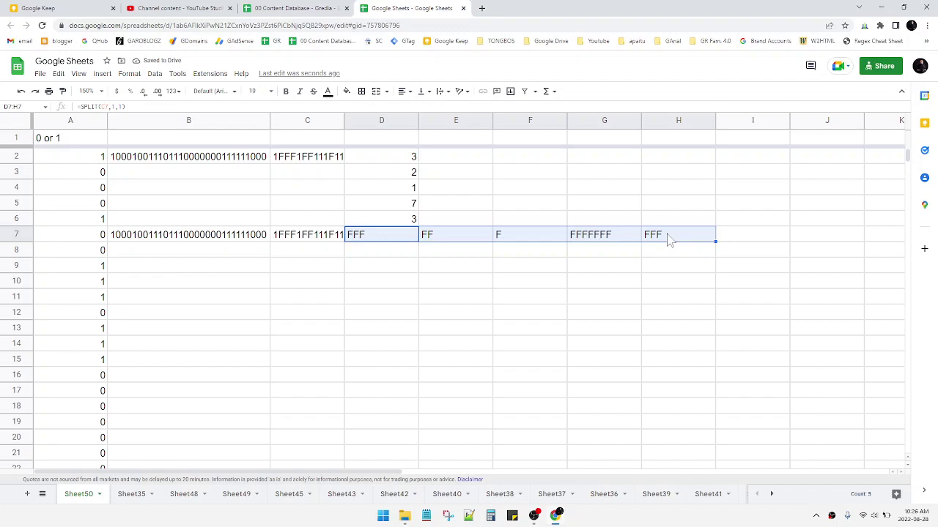
pyautogui.click(391, 238)
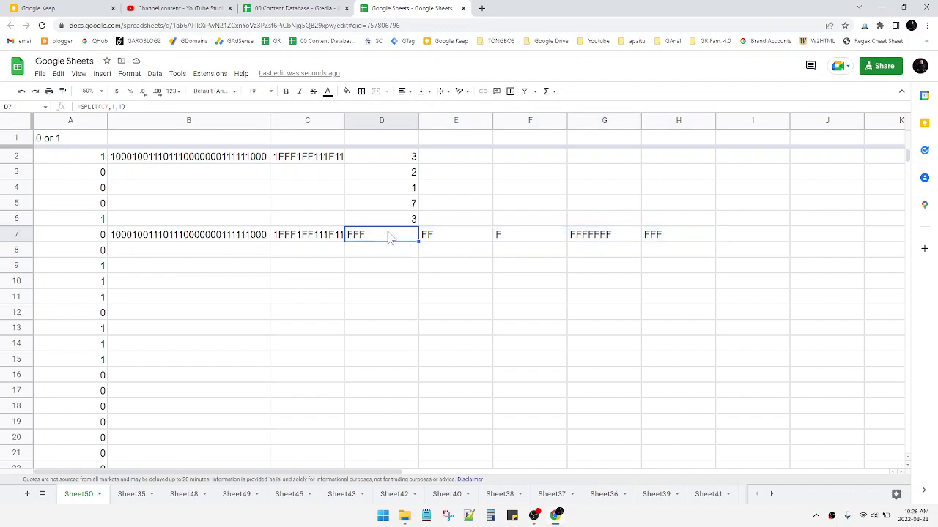
pyautogui.moveTo(391, 238); pyautogui.dragTo(673, 236)
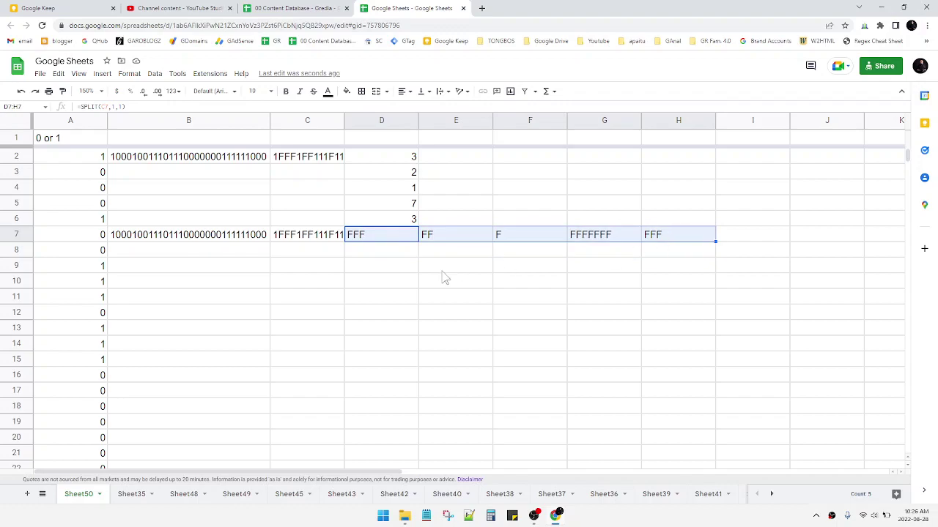
# Wrap D7's SPLIT in TRANSPOSE so the F runs stack down D7:D11
pyautogui.doubleClick(355, 238)
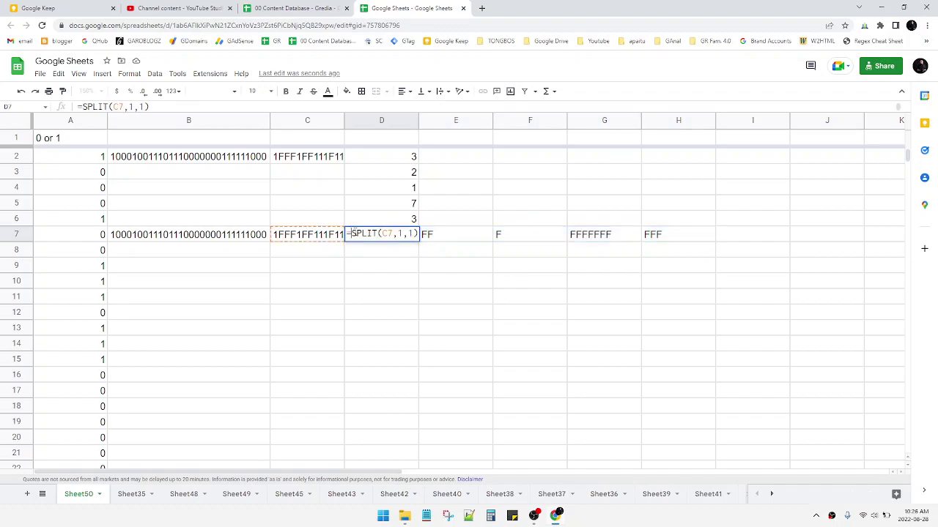
pyautogui.write('transops')
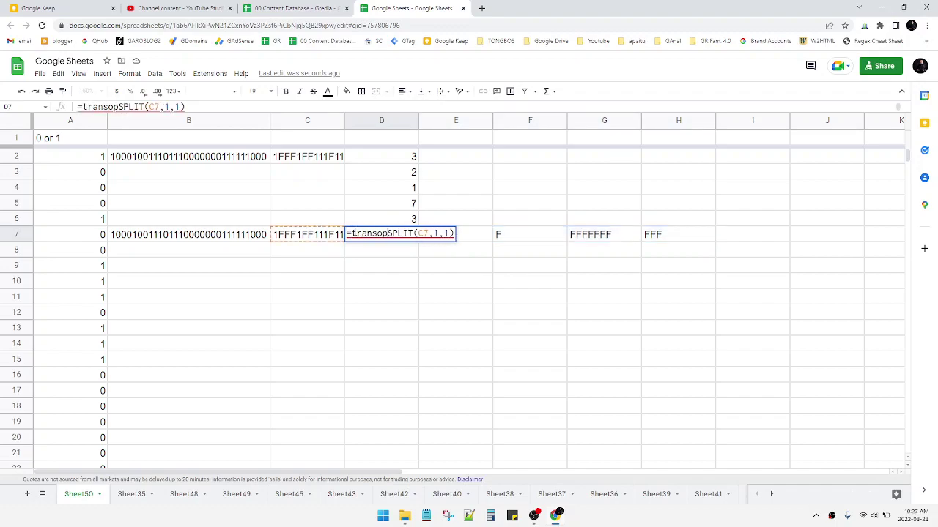
pyautogui.press('BackSpace')
pyautogui.press('BackSpace')
pyautogui.press('BackSpace')
pyautogui.write('pose')
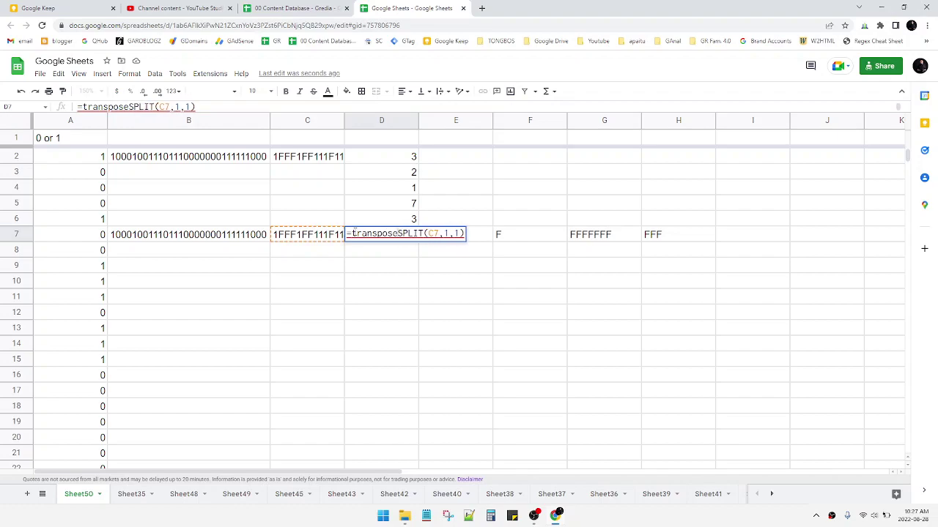
pyautogui.write('(')
pyautogui.press('Return')
pyautogui.click(384, 239)
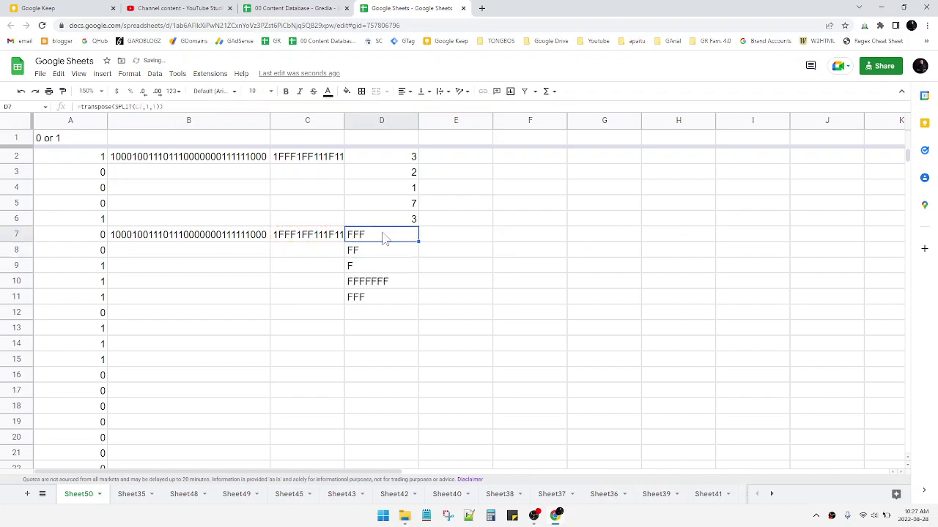
pyautogui.moveTo(405, 161); pyautogui.dragTo(401, 225)
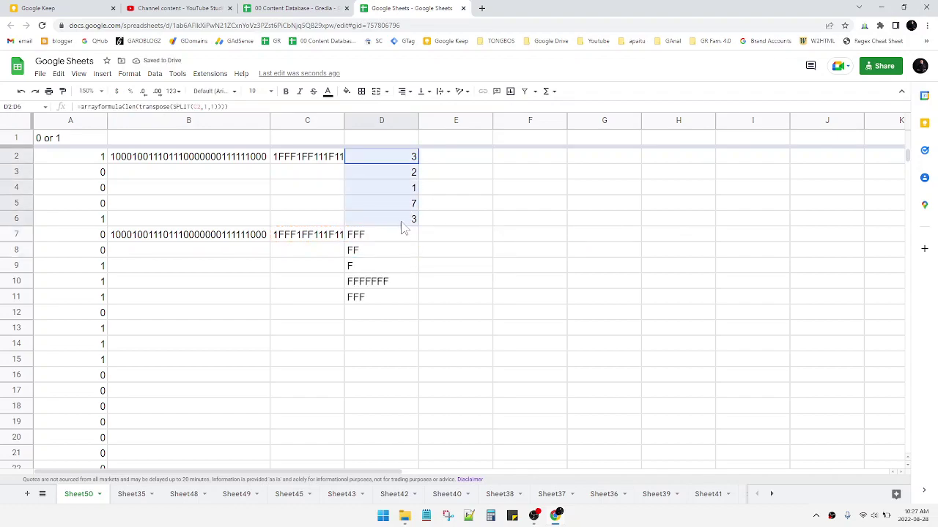
# Wrap D7's TRANSPOSE(SPLIT) formula in LEN
pyautogui.click(362, 239)
pyautogui.press('Return')
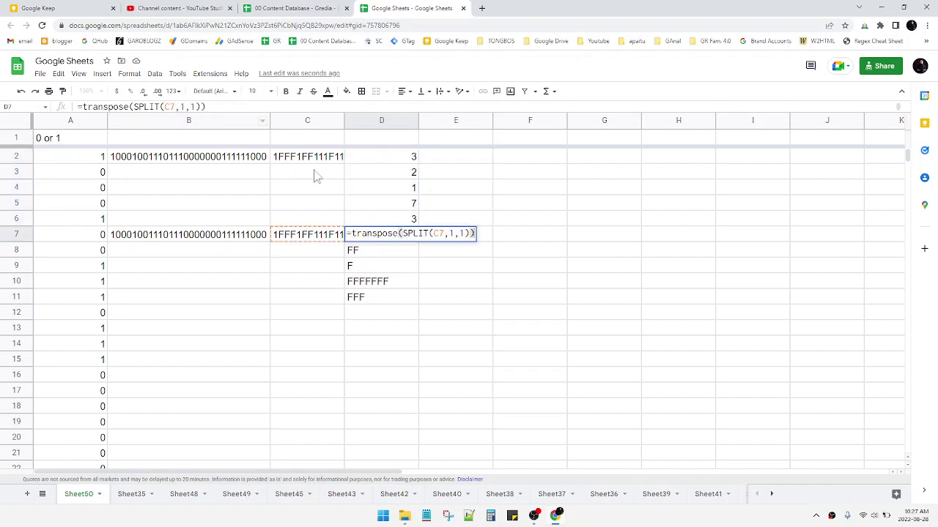
pyautogui.write('len(')
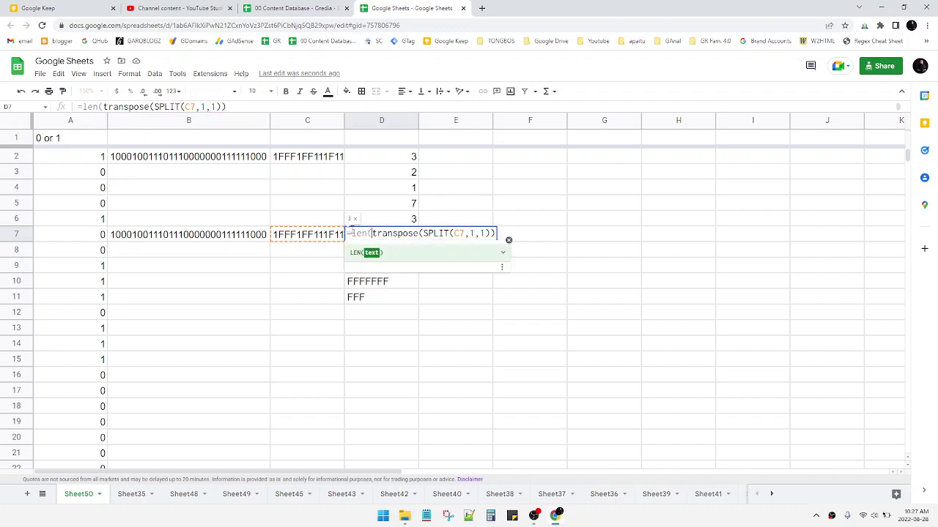
pyautogui.press('End')
pyautogui.write(')')
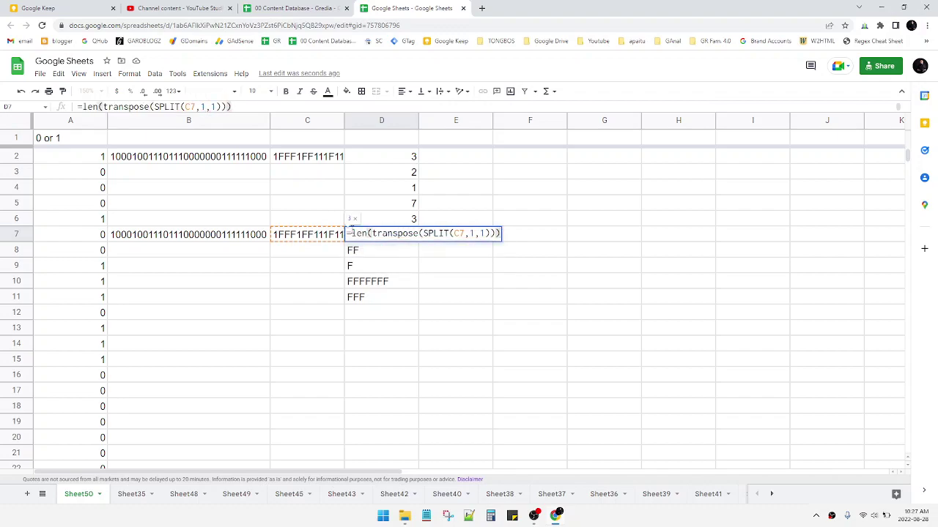
pyautogui.press('Return')
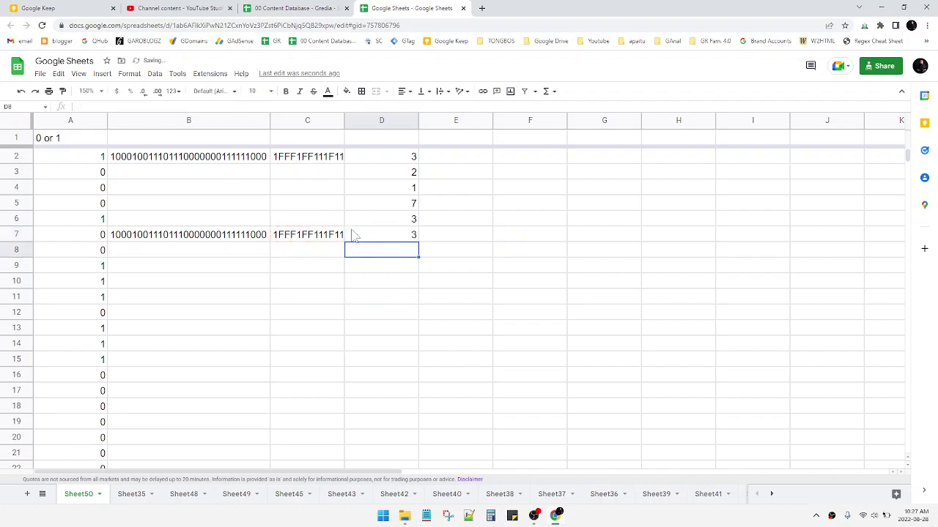
# Wrap the LEN formula in ARRAYFORMULA, giving lengths 3, 2, 1, 7, 3 in D7:D11
pyautogui.doubleClick(354, 234)
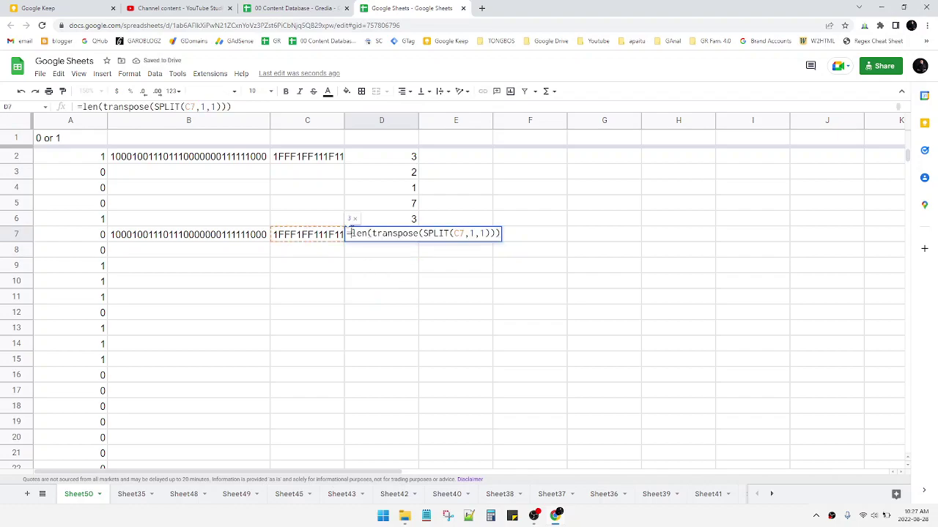
pyautogui.write('arrayformu')
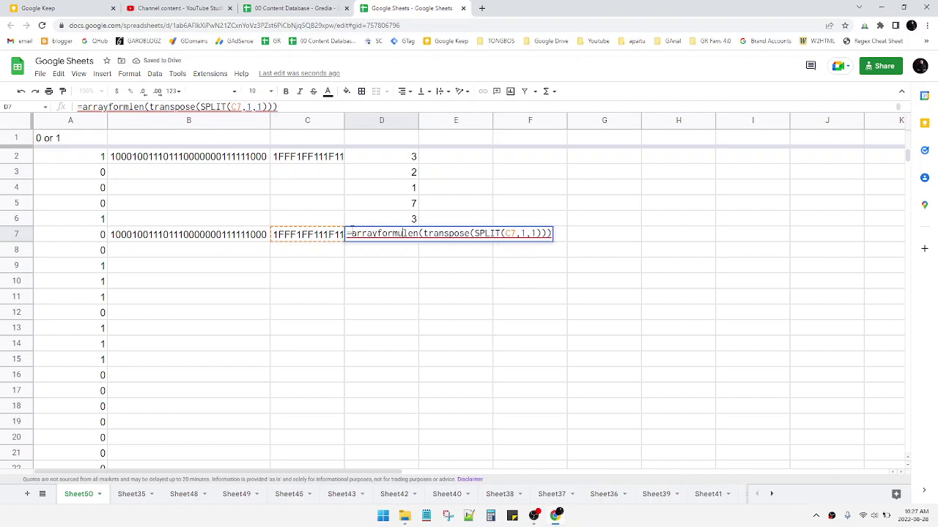
pyautogui.write('la(')
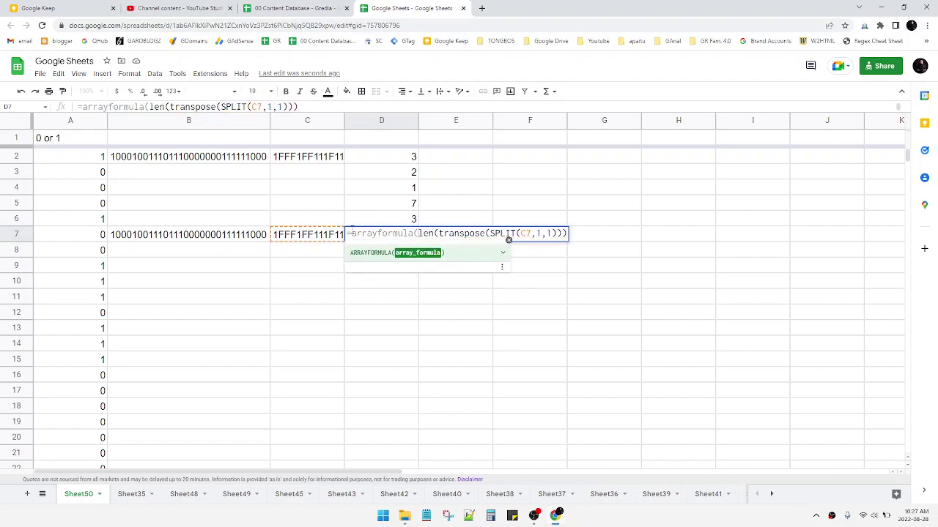
pyautogui.press('Return')
pyautogui.moveTo(363, 234)
pyautogui.mouseDown()
pyautogui.moveTo(360, 329)
pyautogui.moveTo(388, 302)
pyautogui.mouseUp()
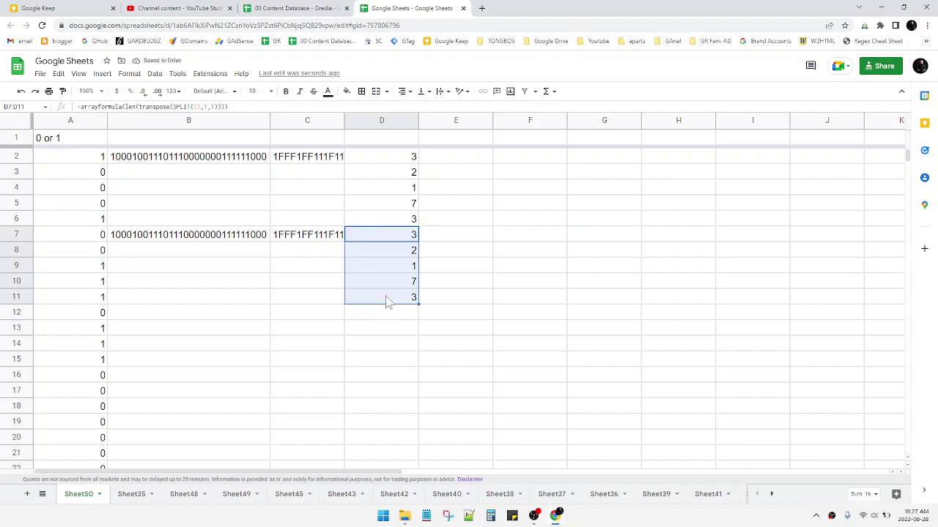
pyautogui.click(388, 302)
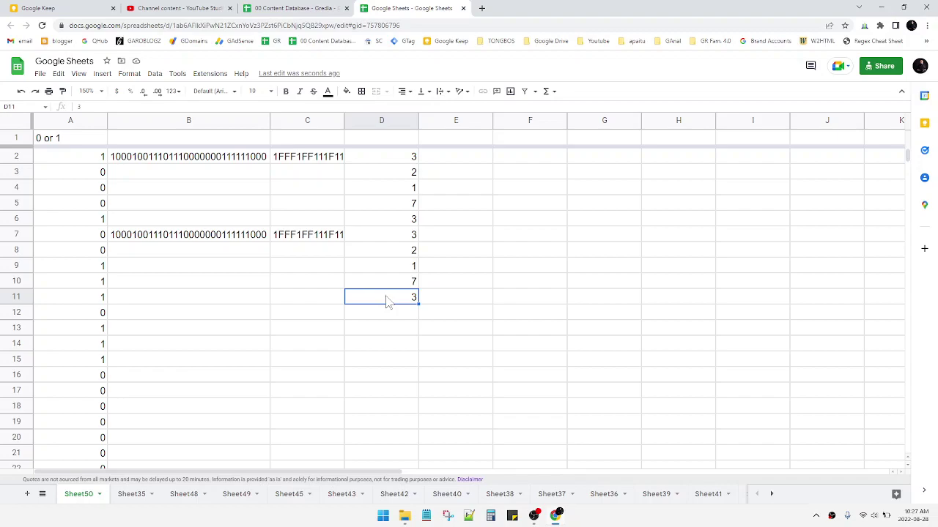
pyautogui.click(565, 251)
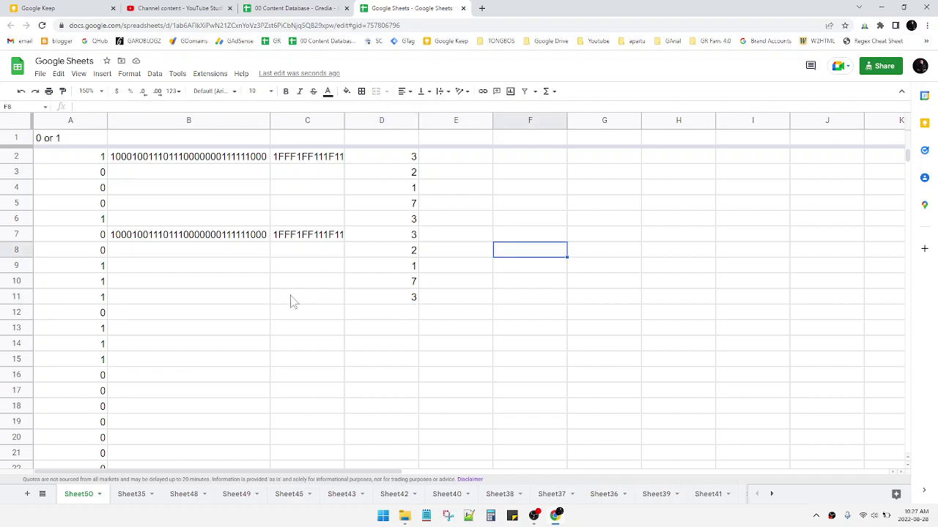
pyautogui.click(497, 339)
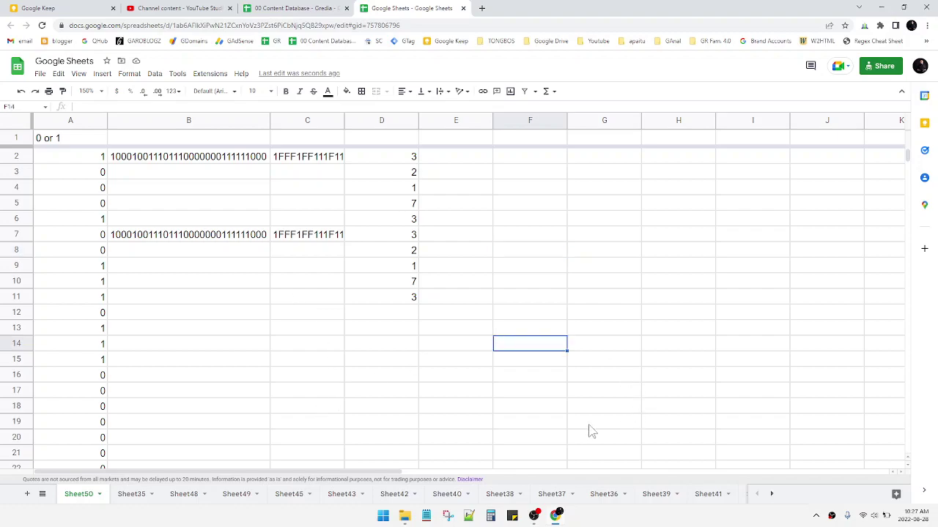